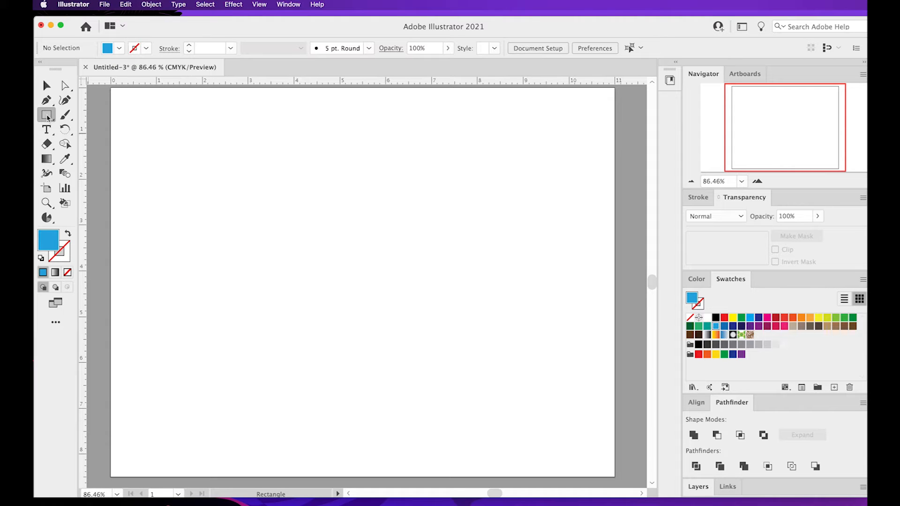
Draw six blue rectangles and squares of varied sizes with the Rectangle tool, stacked along the artboard's left side.
click(48, 117)
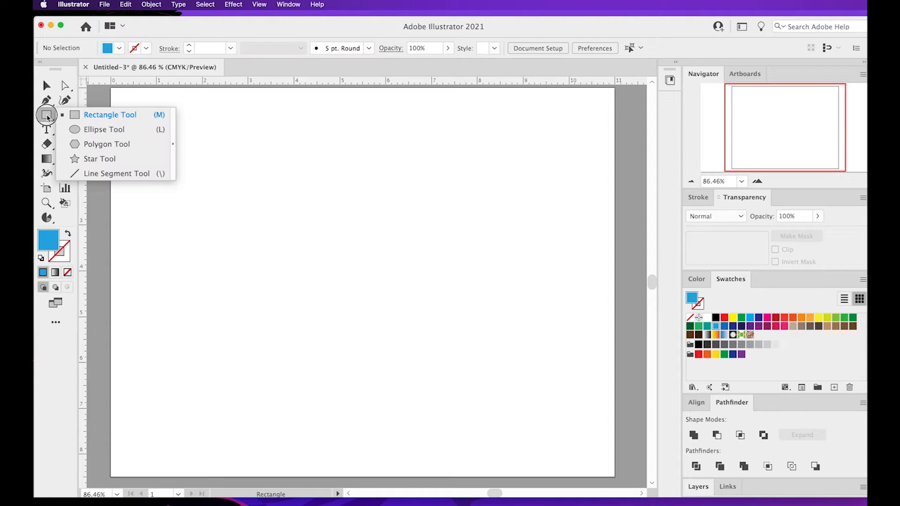
drag(47, 116, 200, 129)
drag(128, 143, 163, 214)
drag(176, 139, 231, 159)
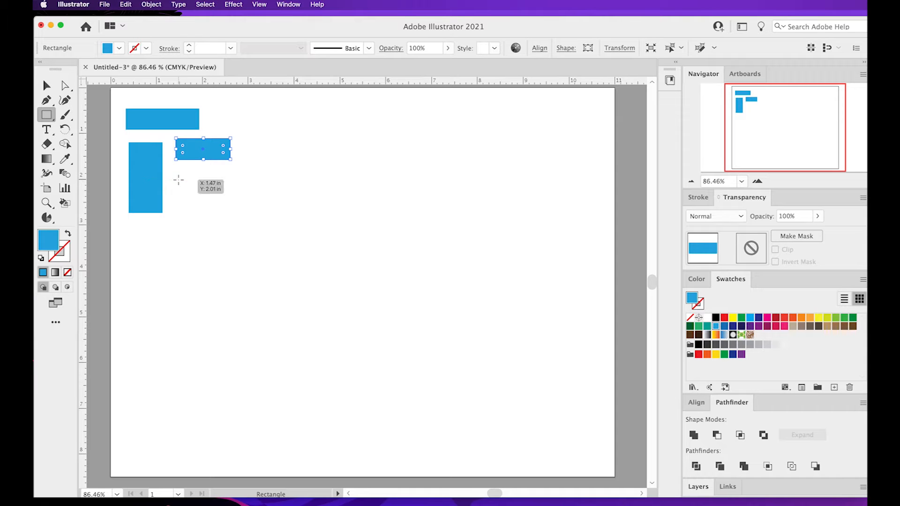
drag(176, 176, 230, 229)
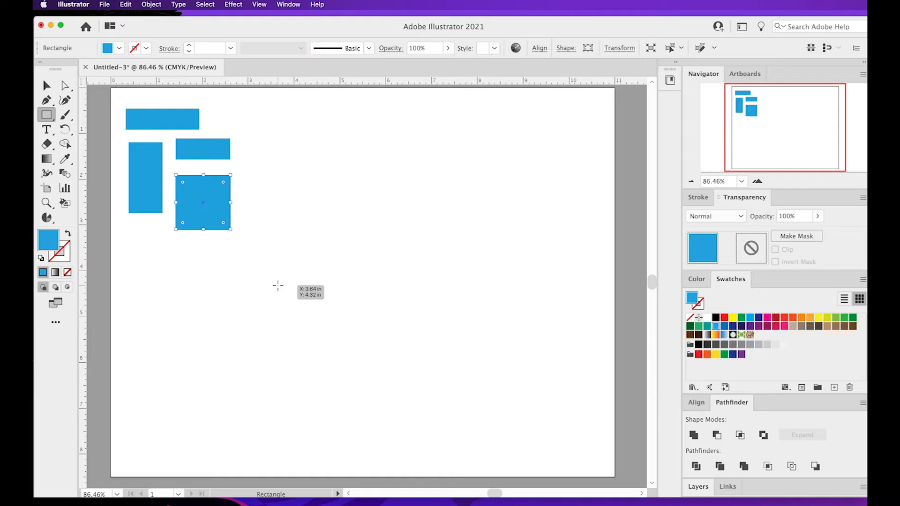
drag(132, 234, 218, 374)
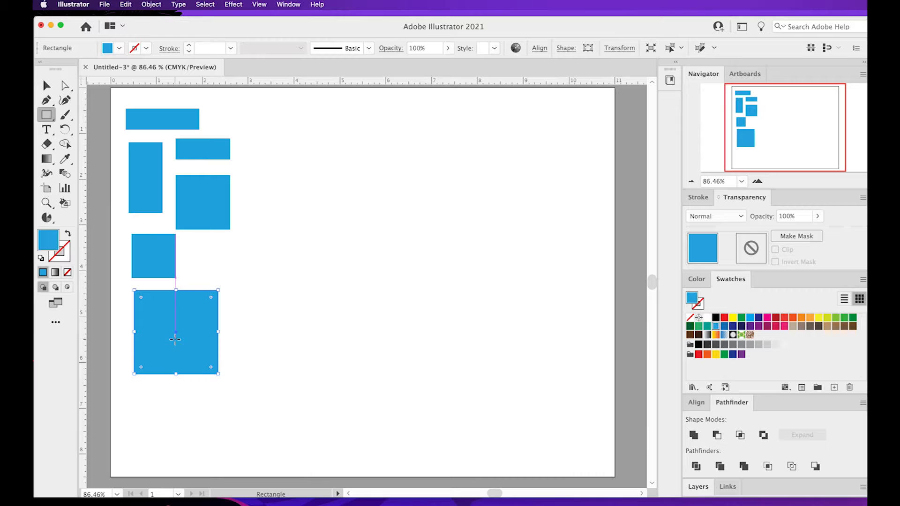
Scale down and slightly rotate the large lower square, and recolor its fill to dark blue.
click(48, 87)
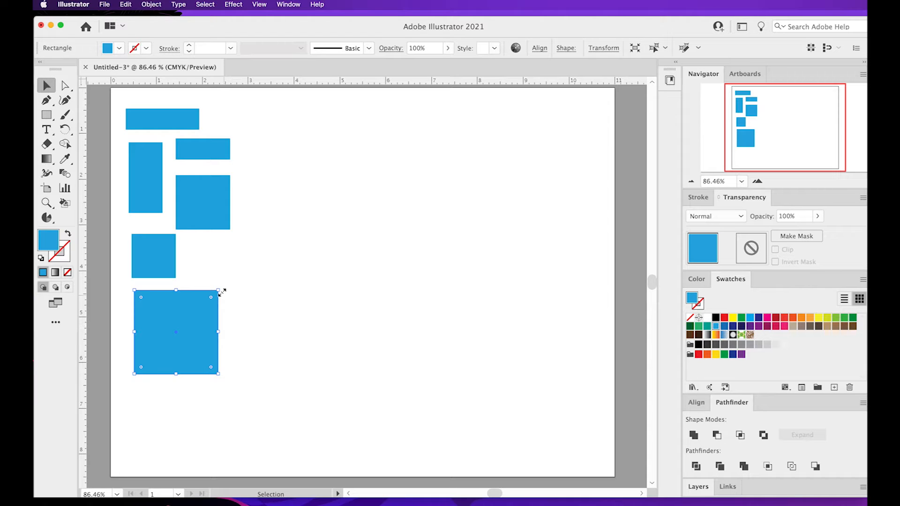
drag(219, 291, 212, 371)
click(725, 319)
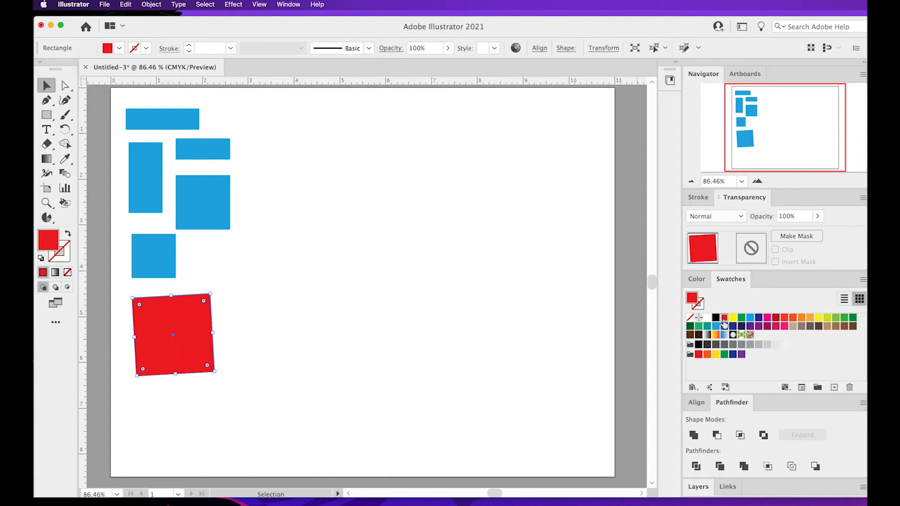
click(759, 319)
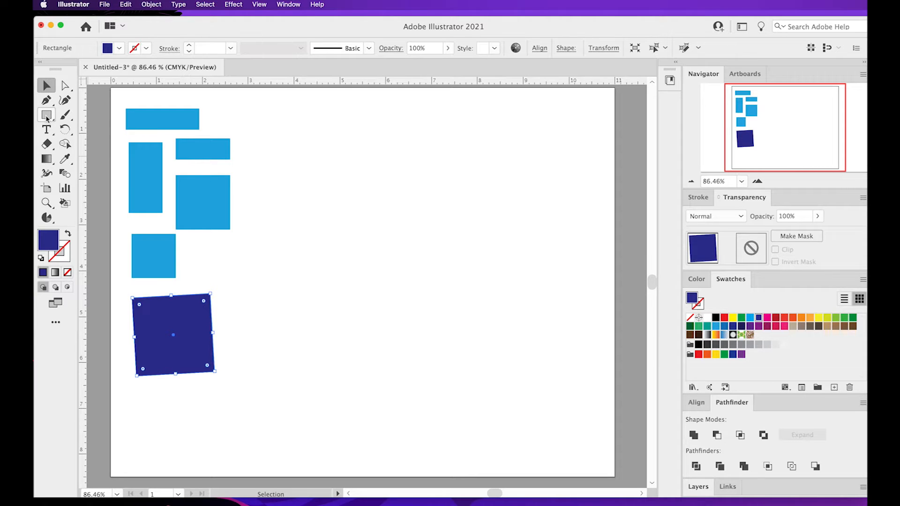
Draw two tall ellipses, one wide ellipse and four circles of varied sizes in a group beside the rectangles.
drag(48, 119, 71, 129)
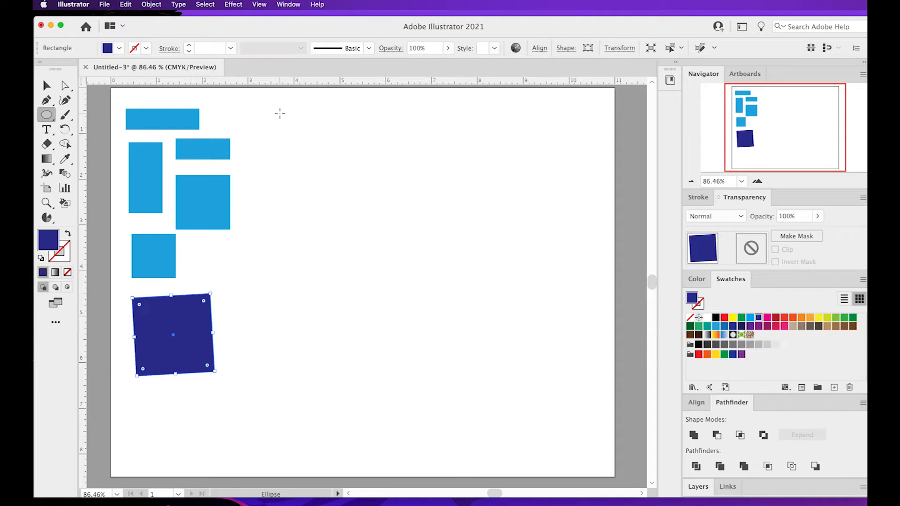
drag(280, 115, 314, 167)
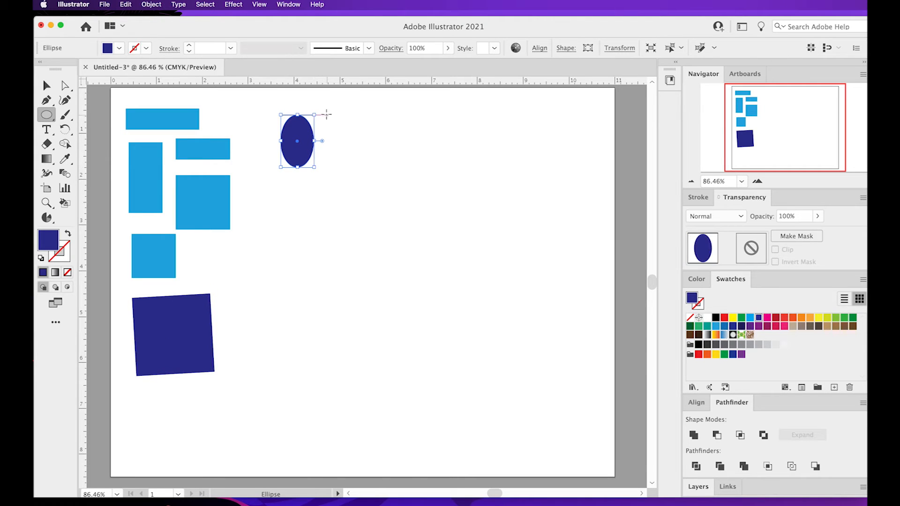
drag(319, 105, 363, 149)
drag(312, 163, 364, 183)
drag(280, 180, 311, 230)
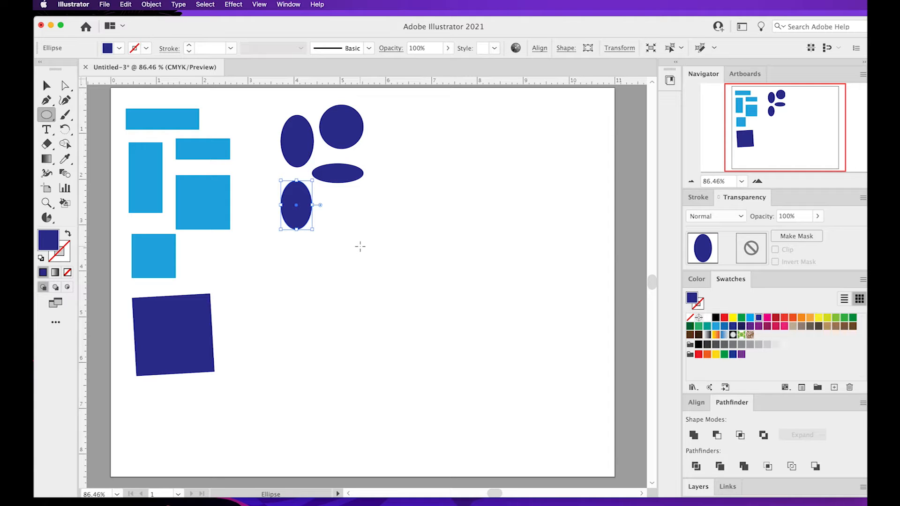
drag(328, 192, 378, 244)
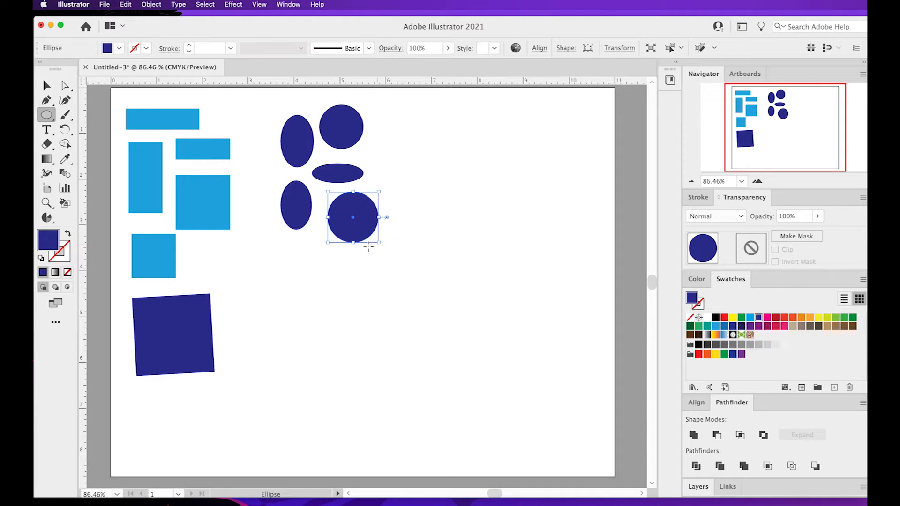
drag(287, 242, 391, 319)
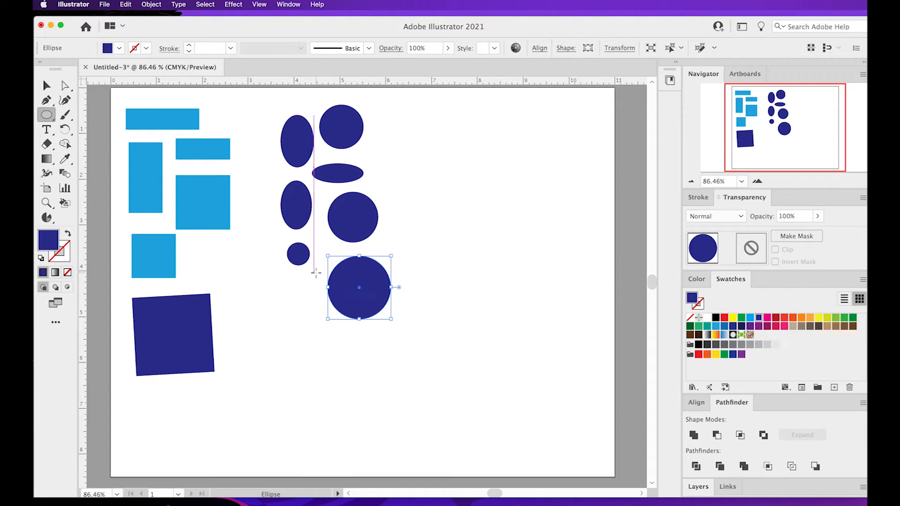
Try an ellipse 2 in wide and 7 in high below the small circle, and undo it.
click(297, 295)
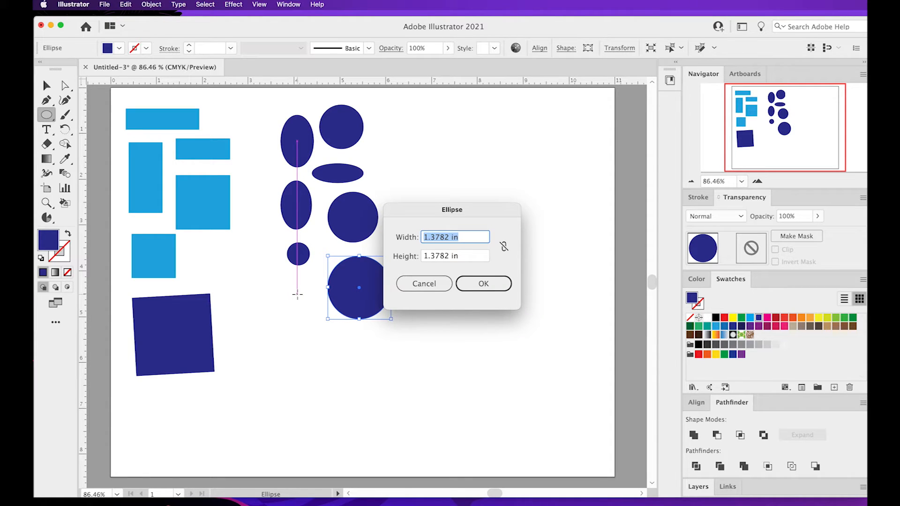
triple_click(440, 240)
text(2)
key(Tab)
text(7)
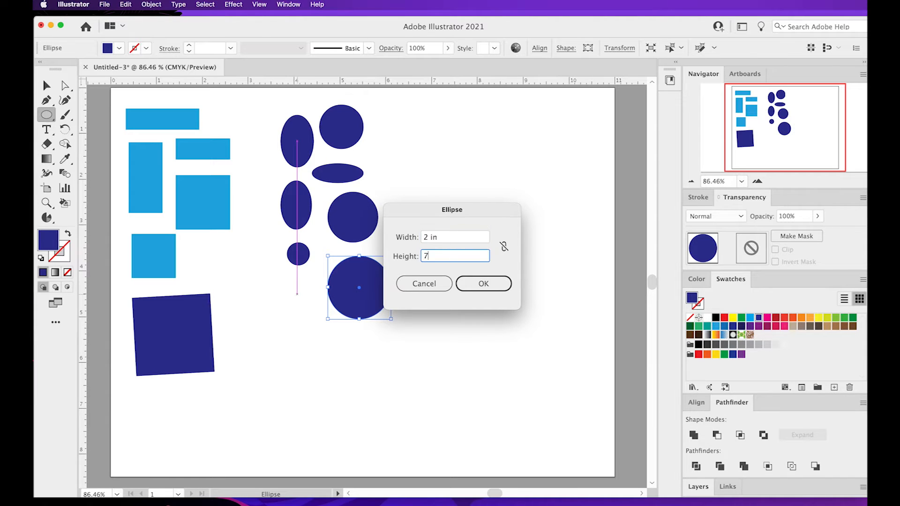
key(Return)
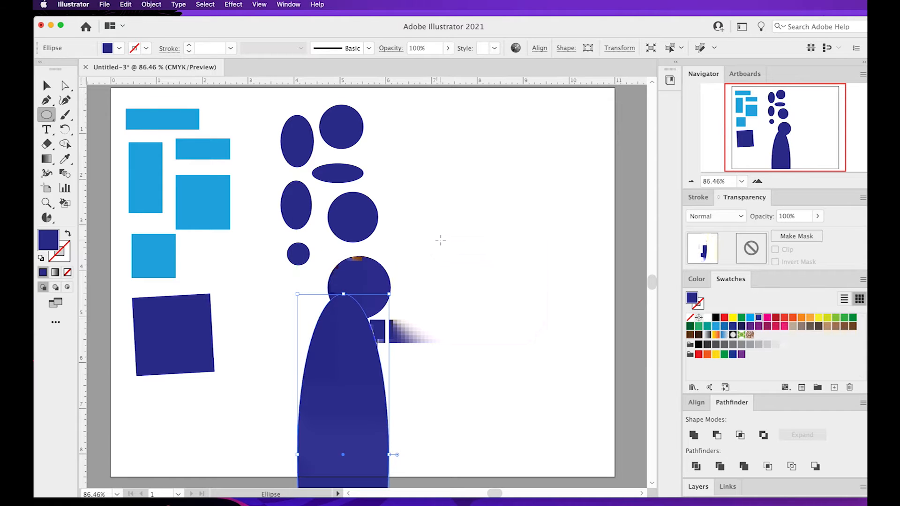
key(super+z)
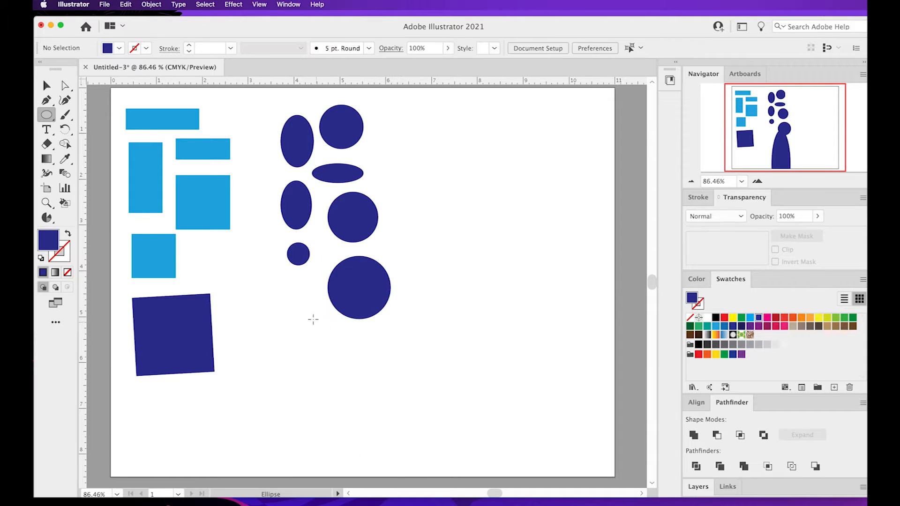
Create a circle 2 in wide and 2 in high below the other circles using exact dimensions.
click(300, 313)
text(2)
key(Tab)
text(2)
key(Return)
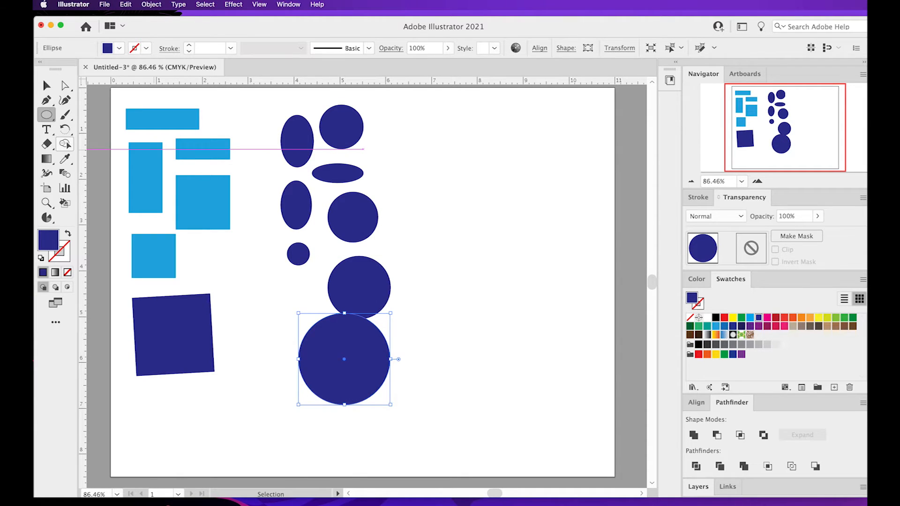
Draw a seven-sided polygon about 1.16 in wide near the artboard's top, beside the ellipses, with nothing else selected.
click(46, 114)
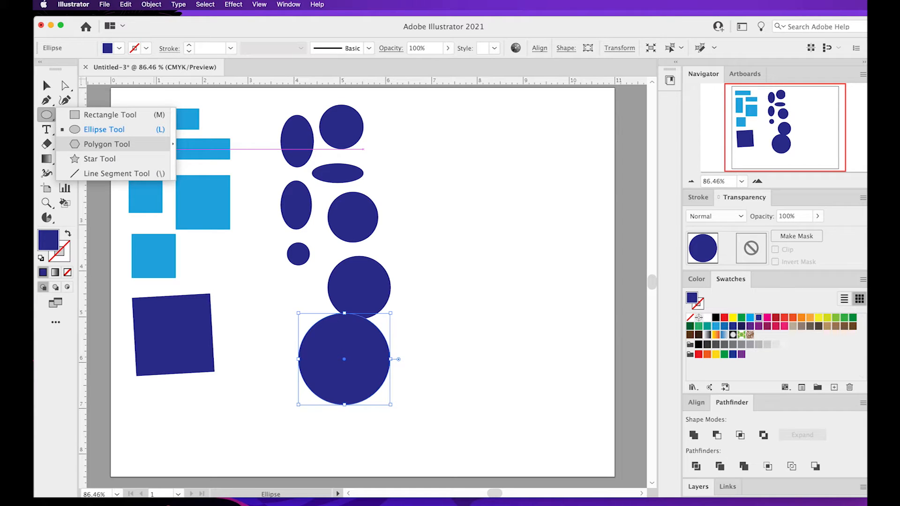
click(106, 144)
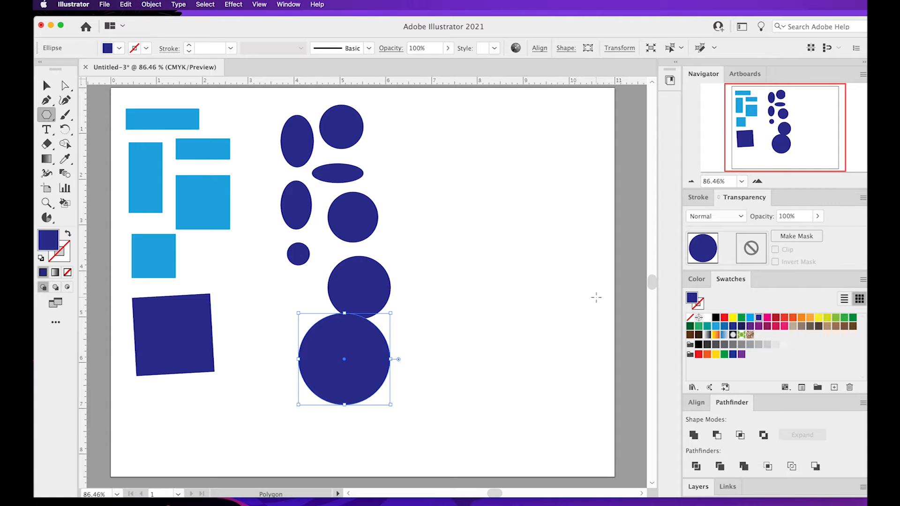
key(super+shift+a)
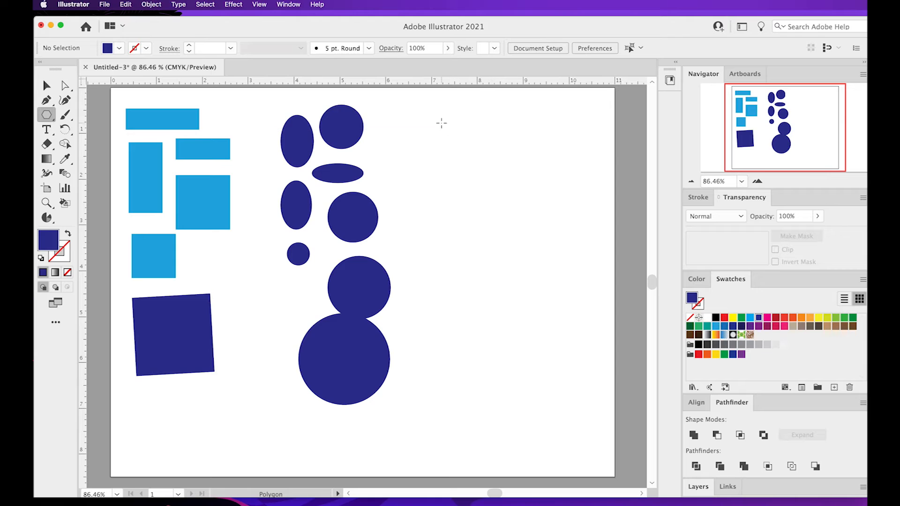
drag(434, 118, 453, 138)
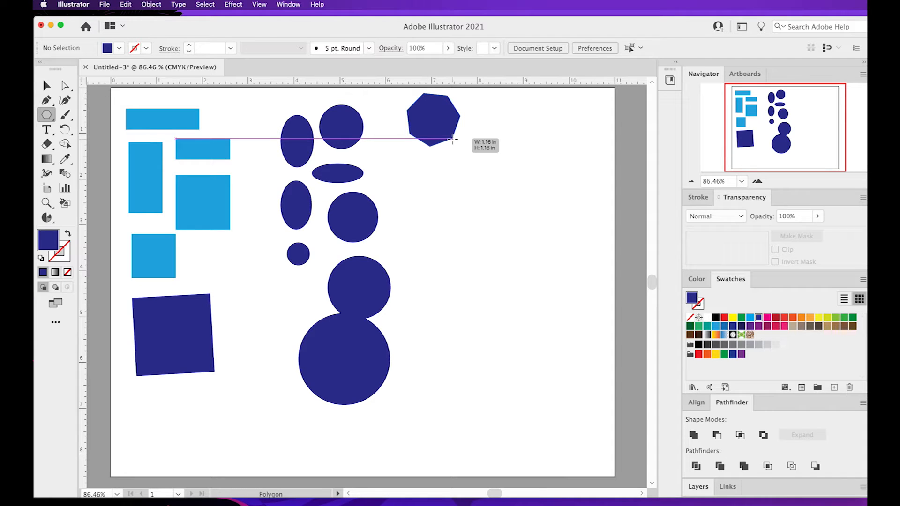
drag(453, 139, 453, 139)
Draw a polygon below the heptagon, adjusting its side count while drawing until it is a triangle.
drag(423, 179, 437, 203)
key(Down)
key(Down)
key(Down)
key(Up)
key(Up)
key(Up)
key(Up)
key(Up)
key(Up)
key(Down)
key(Down)
key(Down)
key(Down)
key(Down)
key(Down)
key(Down)
drag(437, 203, 437, 203)
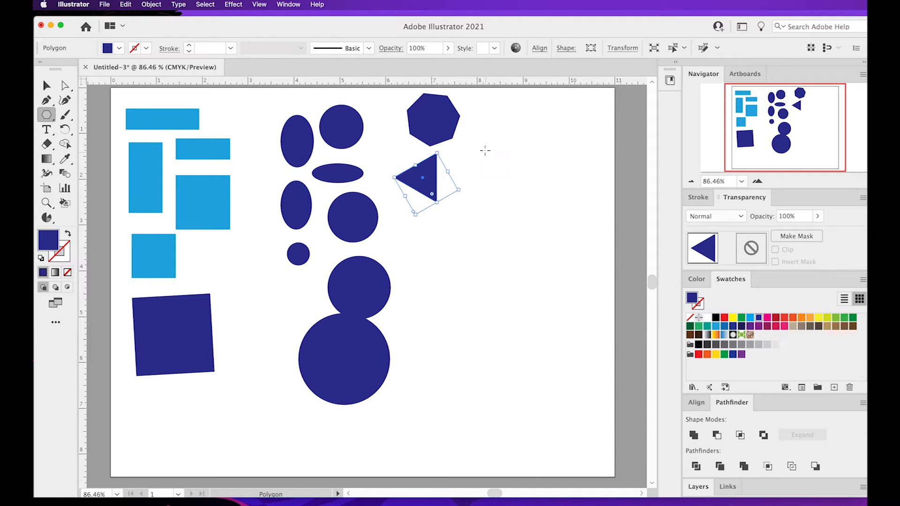
Draw a pentagon about 1.09 by 1.12 in beside the heptagon, varying the number of sides while drawing.
drag(480, 145, 489, 167)
key(Up)
key(Up)
key(Up)
key(Up)
key(Up)
key(Up)
key(Up)
key(Up)
key(Down)
key(Down)
key(Down)
key(Down)
key(Down)
key(Down)
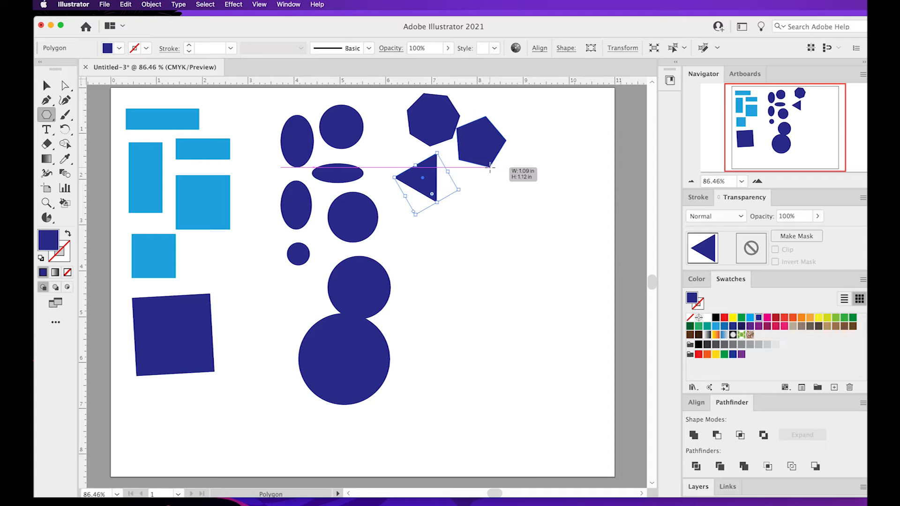
drag(490, 168, 490, 168)
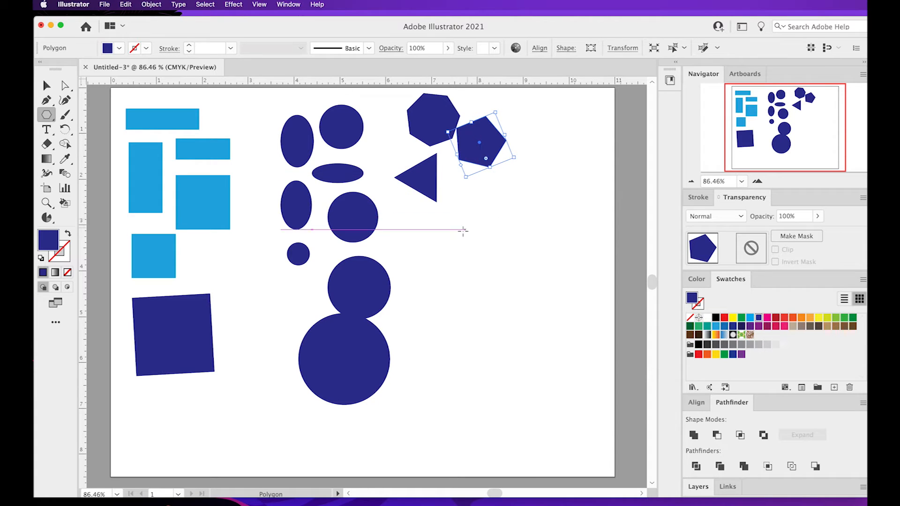
Draw a hexagon below the triangle, varying the number of sides while drawing until it has six.
drag(429, 237, 444, 261)
key(Up)
key(Down)
key(Down)
key(Down)
key(Up)
key(Up)
key(Up)
key(Up)
key(Up)
key(Up)
key(Up)
key(Down)
key(Down)
key(Down)
key(Down)
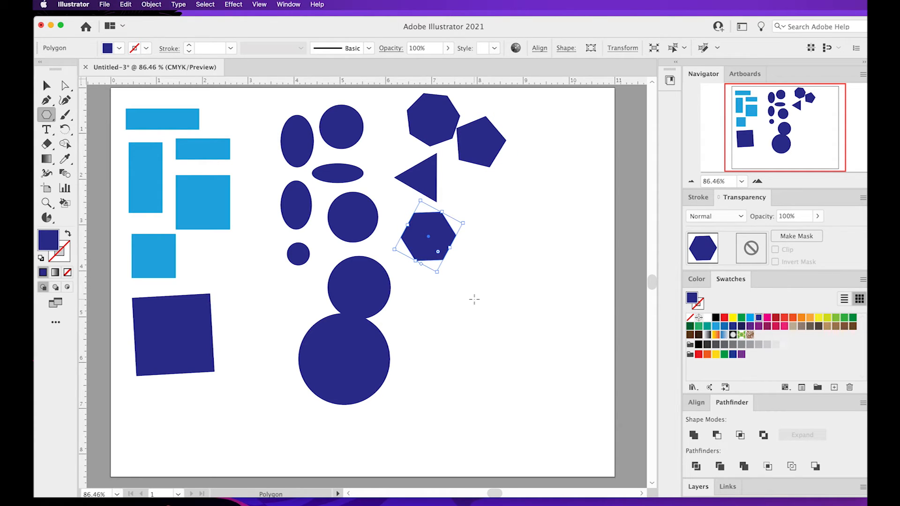
Create a polygon with a radius of 2 in and 8 sides, centered below the hexagon.
click(434, 302)
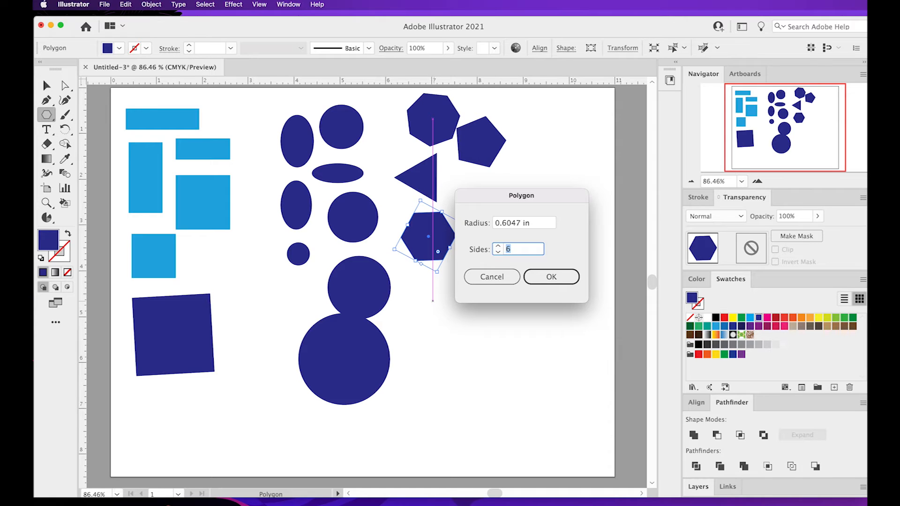
double_click(512, 225)
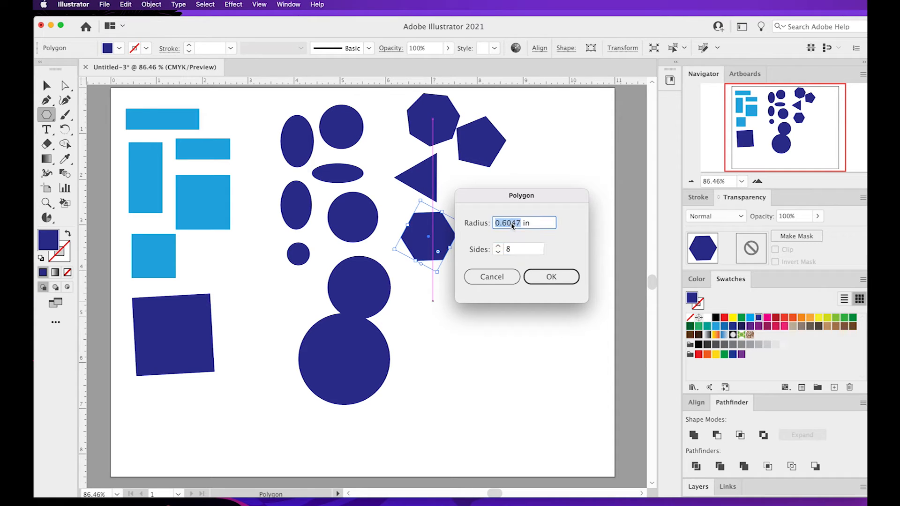
text(2)
click(544, 276)
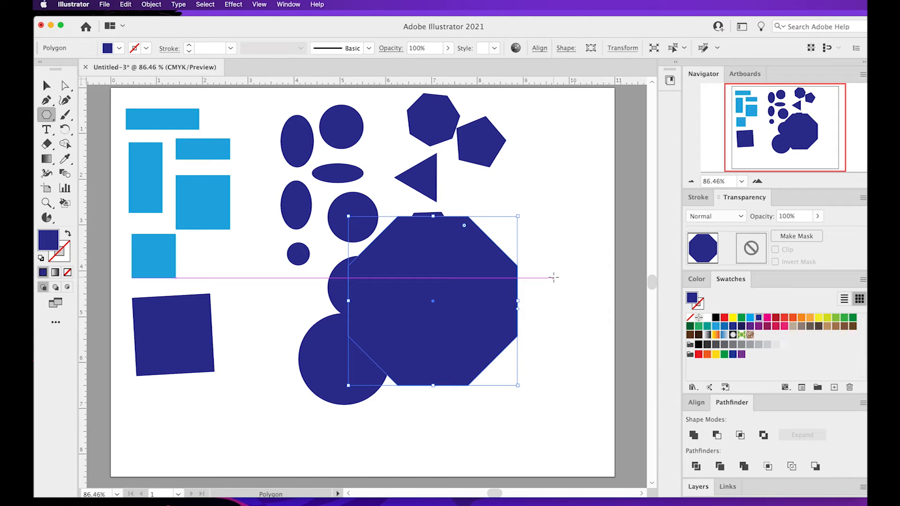
Scale the octagon proportionally to about 1.38 in, place it directly below the hexagon, and deselect it.
click(47, 85)
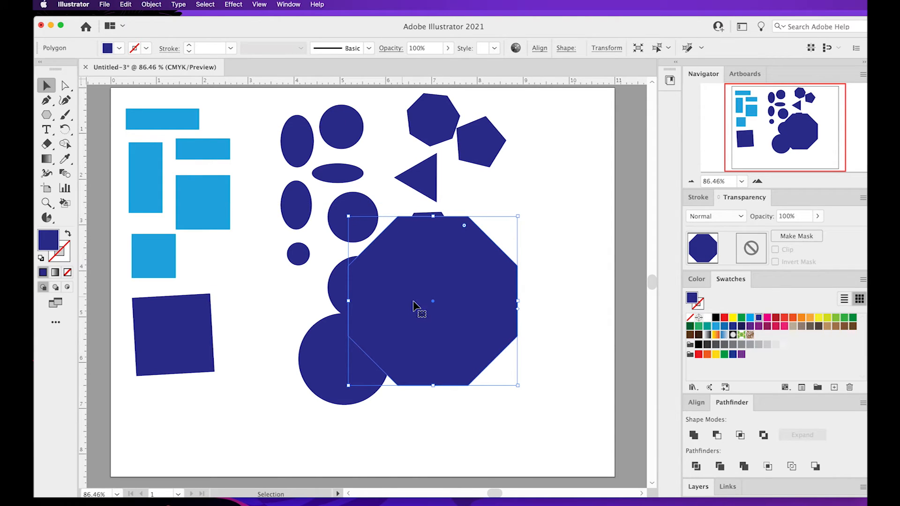
drag(425, 317, 492, 364)
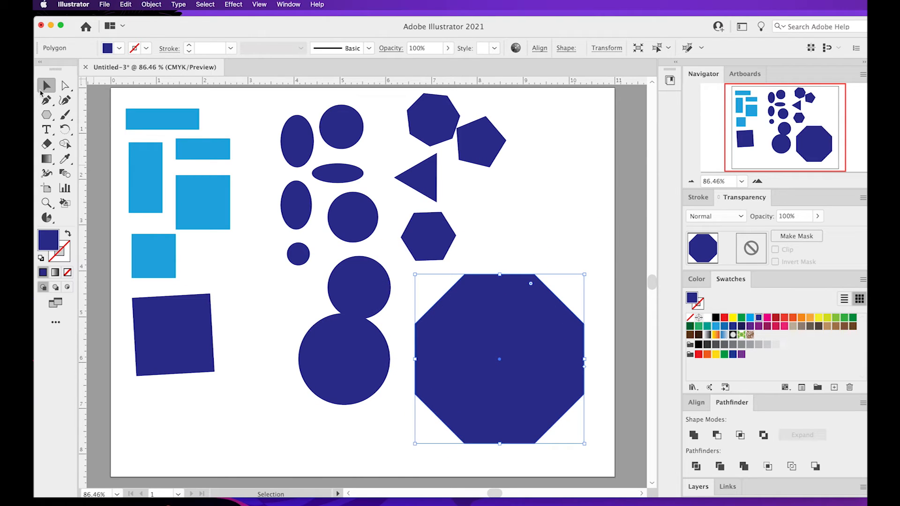
drag(464, 369, 449, 345)
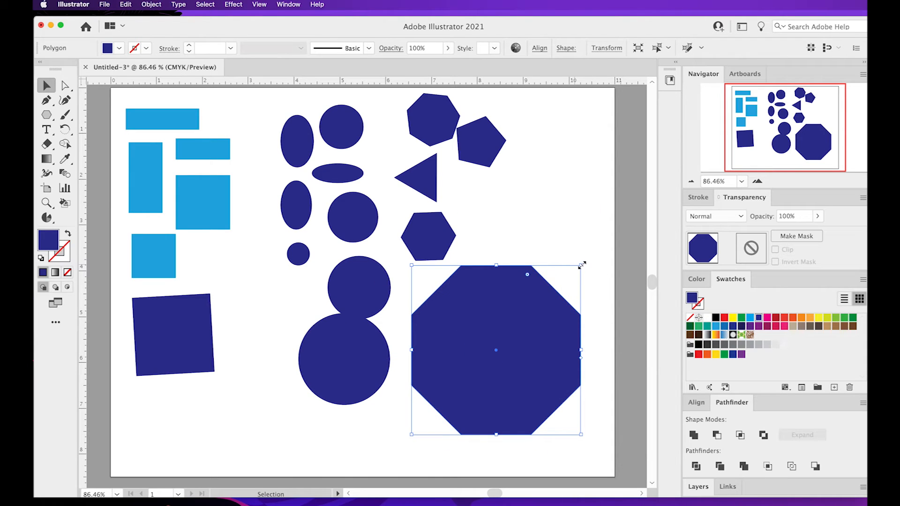
drag(581, 265, 470, 367)
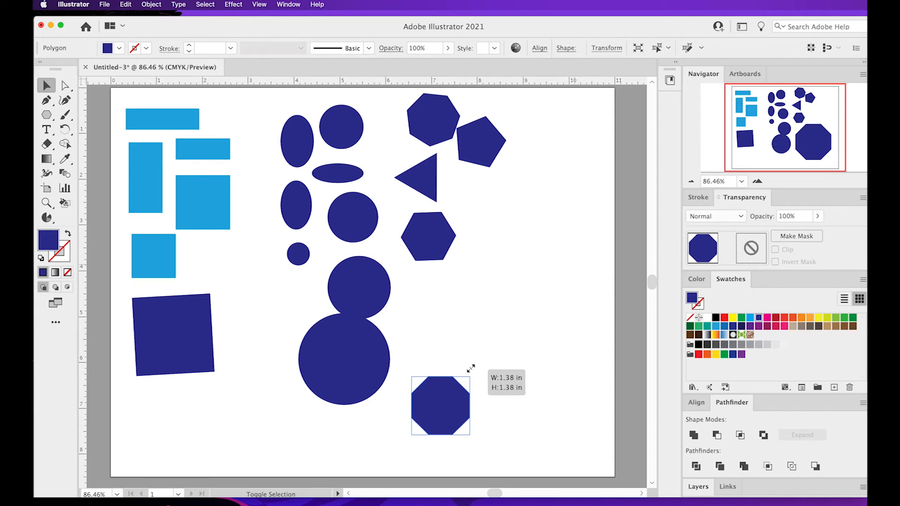
drag(442, 408, 434, 310)
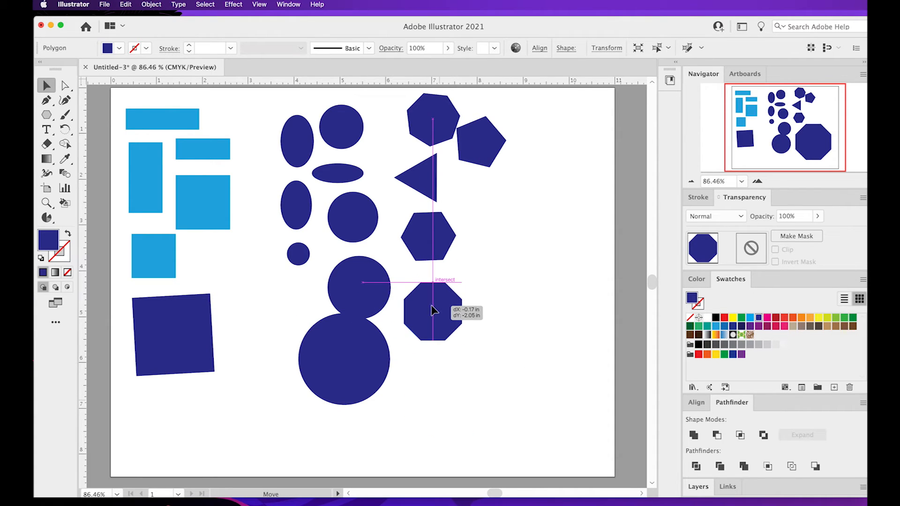
click(515, 319)
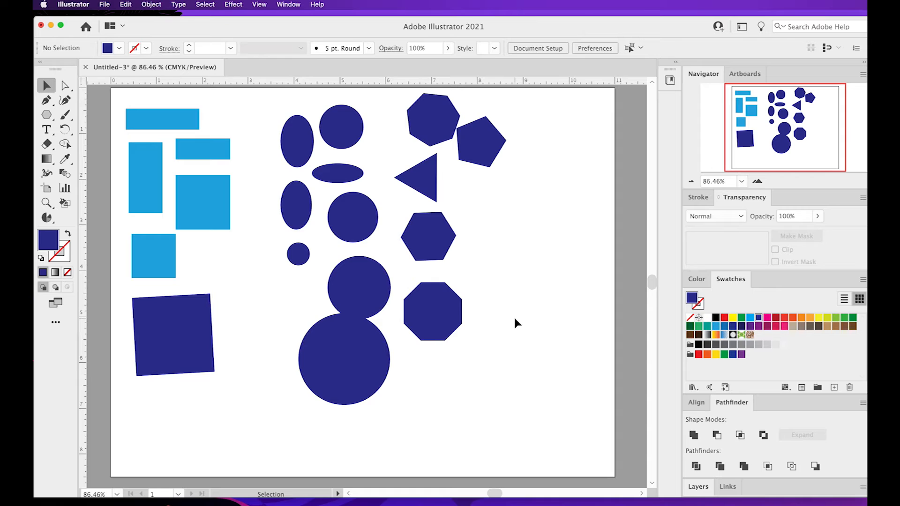
Draw a red five-pointed star to the right of the triangle, varying the number of points while drawing.
click(49, 117)
drag(49, 117, 99, 160)
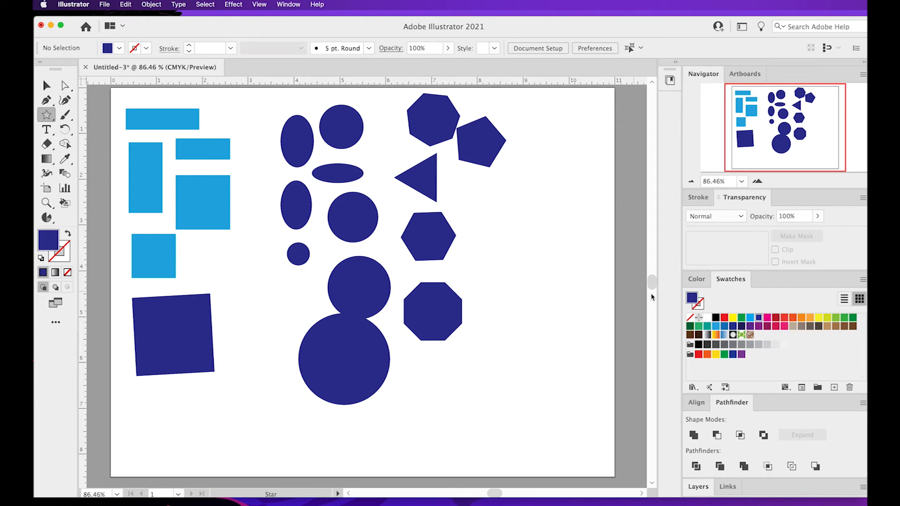
click(775, 318)
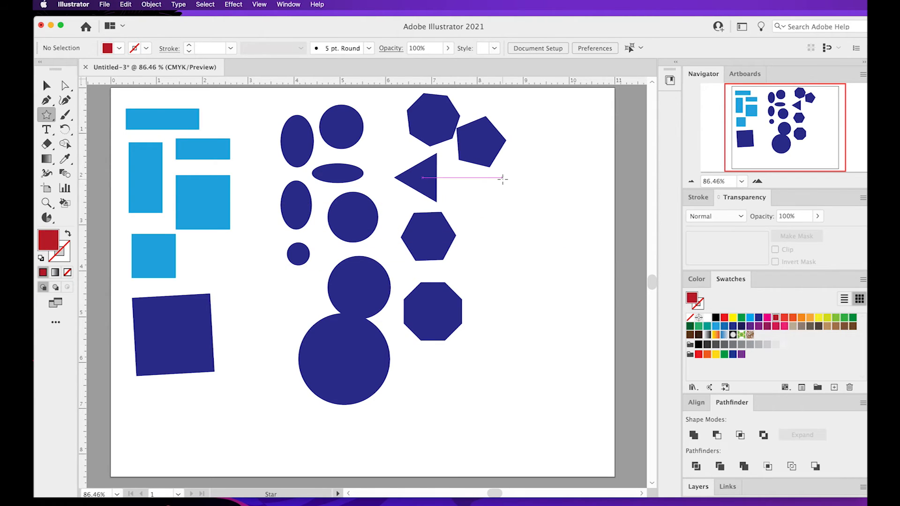
drag(501, 202, 525, 233)
key(Down)
key(Down)
key(Down)
key(Down)
key(Down)
key(Down)
key(Down)
key(Down)
key(Down)
key(Down)
key(Down)
key(Down)
key(Up)
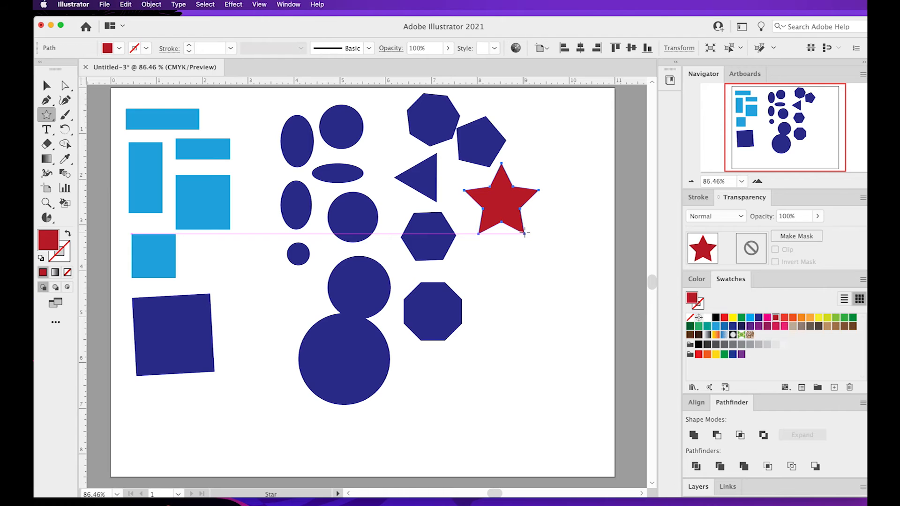
Draw a spiky red star with 31 points below the five-pointed star, raising the number of points while drawing.
drag(497, 282, 517, 316)
key(Up)
key(Up)
key(Up)
key(Up)
key(Up)
key(Up)
key(Up)
key(Up)
key(Up)
key(Up)
key(Up)
key(Up)
key(Up)
key(Up)
key(Up)
key(Up)
key(Up)
key(Up)
key(Up)
key(Up)
key(Up)
key(Up)
key(Up)
key(Up)
key(Up)
key(Up)
key(Up)
key(Up)
key(Up)
key(Up)
key(Up)
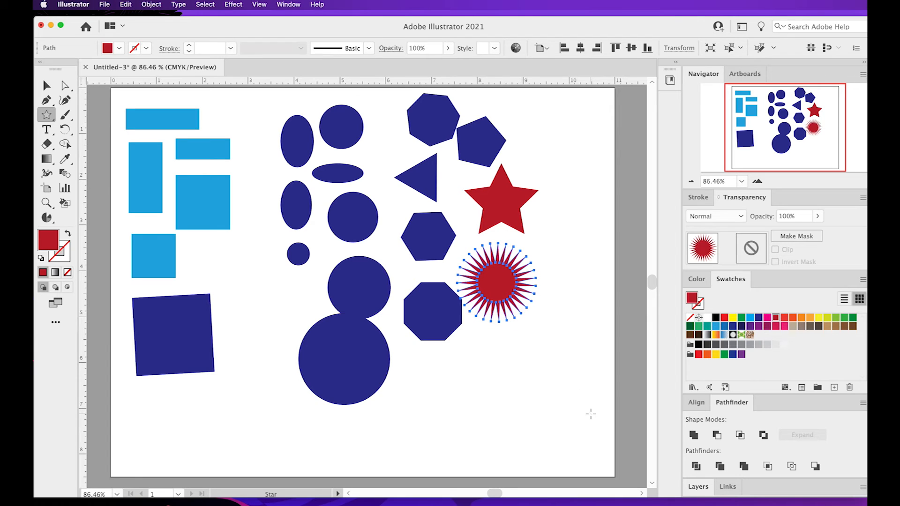
Try to create an 18-point star with both radii set to 3 in below the spiky star, and undo it.
click(501, 366)
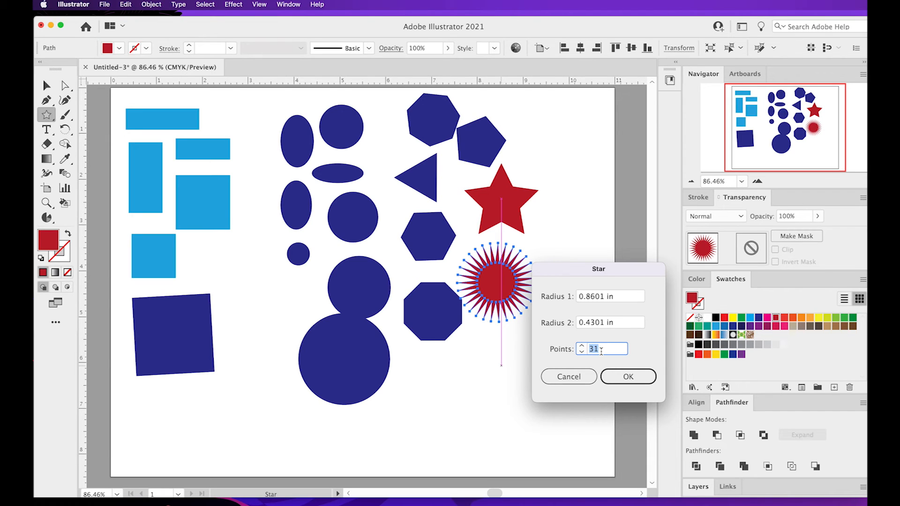
text(18)
double_click(588, 297)
text(3)
key(Tab)
text(3)
click(628, 376)
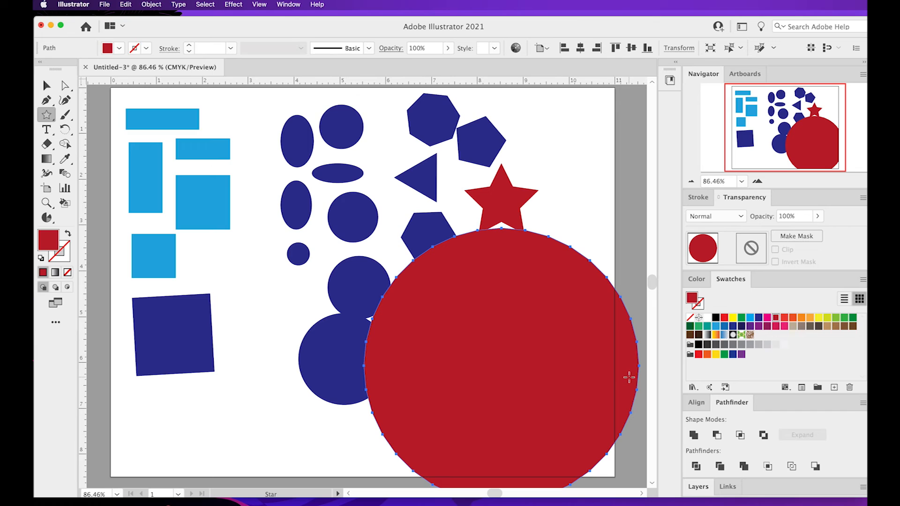
key(super+z)
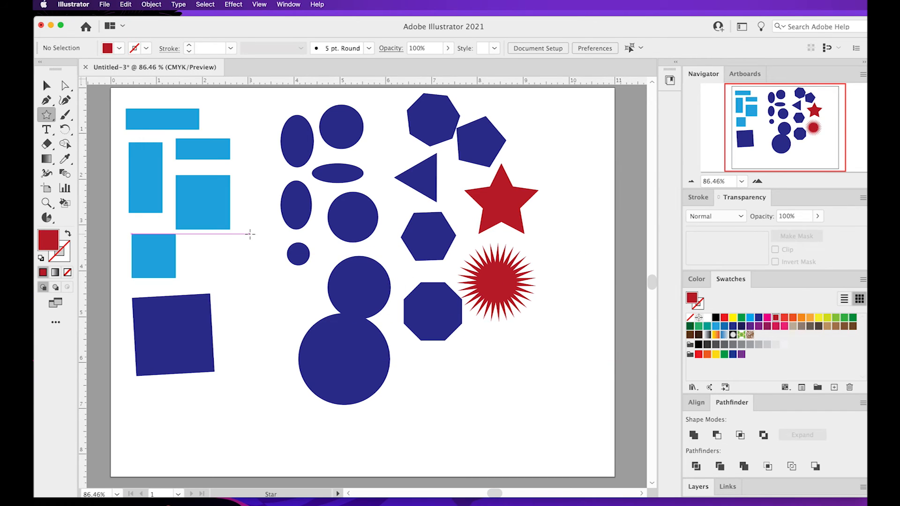
Set the stroke to black and draw three freehand line segments at different angles below the large circle and the octagon.
drag(50, 119, 75, 174)
click(64, 260)
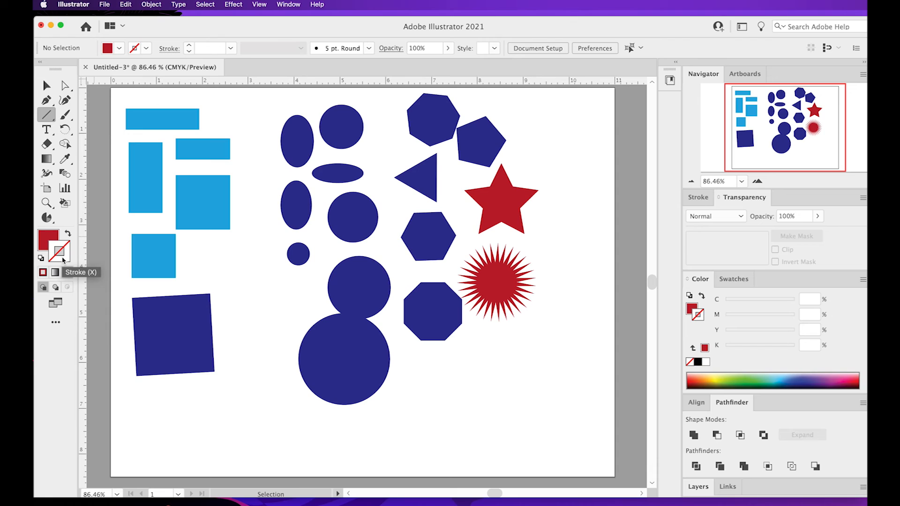
click(698, 362)
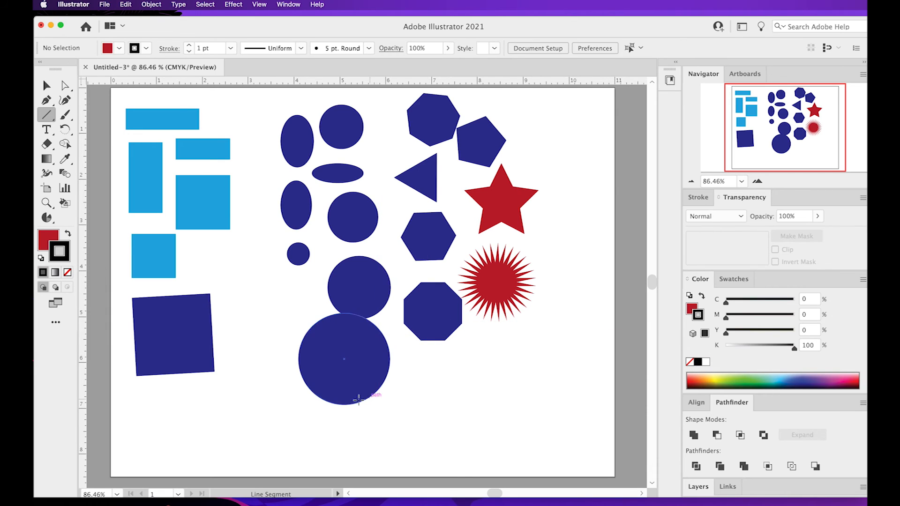
drag(222, 426, 405, 414)
drag(292, 438, 511, 452)
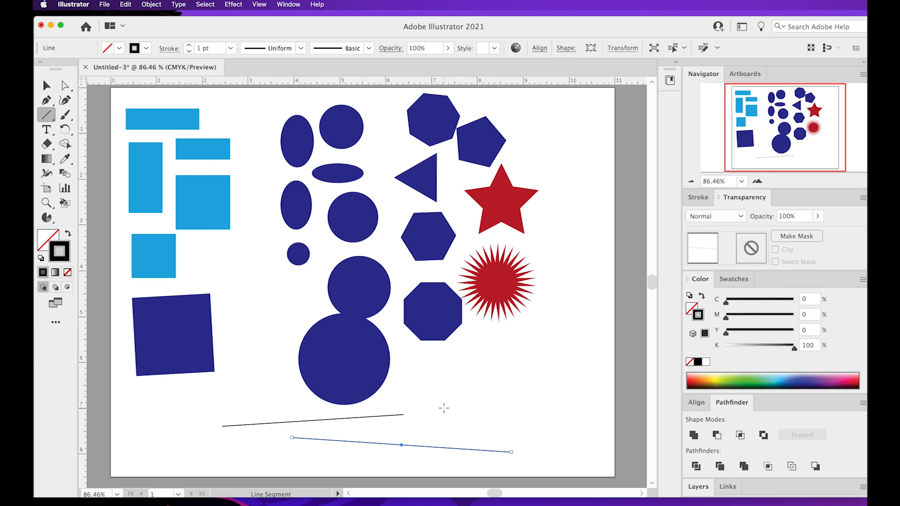
drag(442, 428, 402, 335)
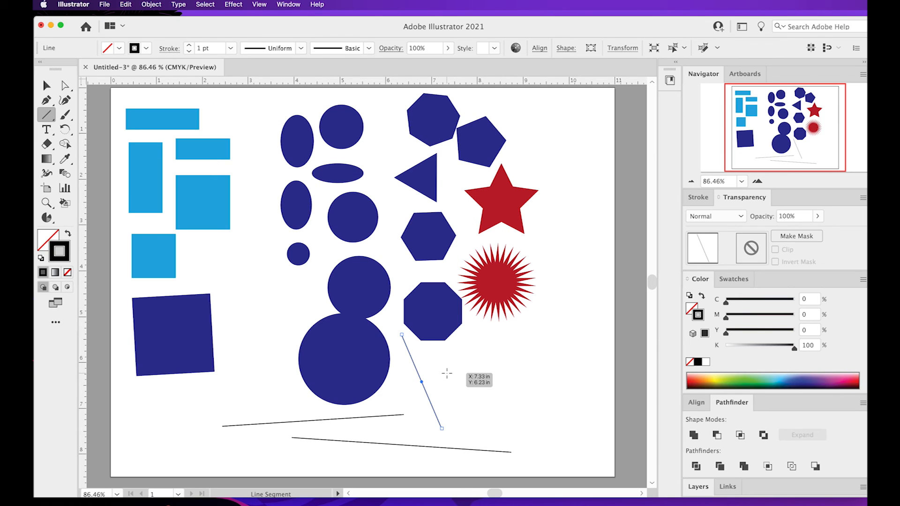
Draw a horizontal and a vertical line crossing below the spiky star, with four 45-degree diagonal lines around the crossing.
drag(447, 373, 586, 373)
mouse_move(562, 264)
mouse_down()
mouse_move(539, 427)
mouse_move(549, 431)
mouse_up()
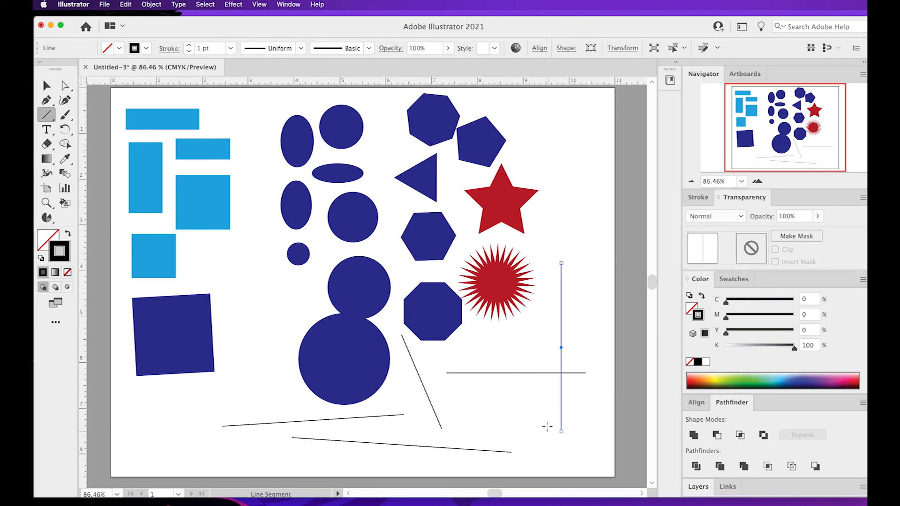
drag(556, 368, 507, 320)
drag(565, 368, 611, 323)
drag(561, 383, 596, 443)
drag(539, 382, 478, 432)
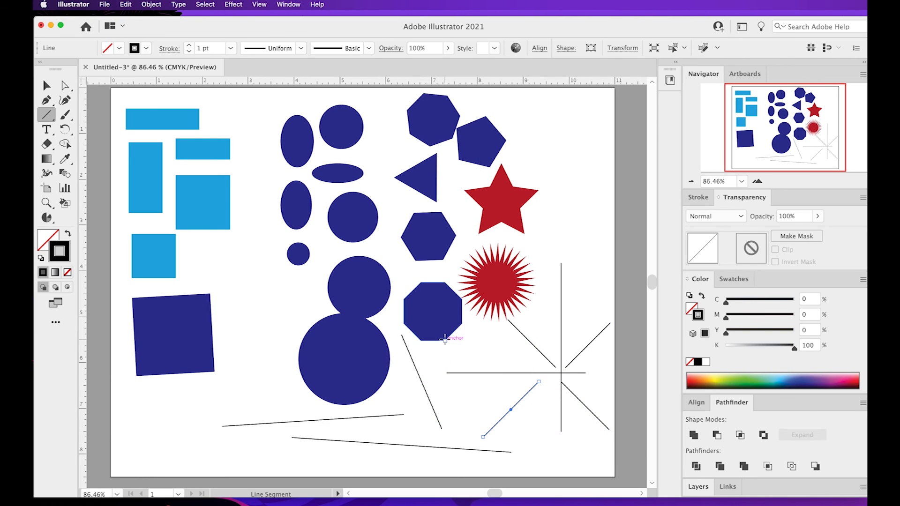
key(v)
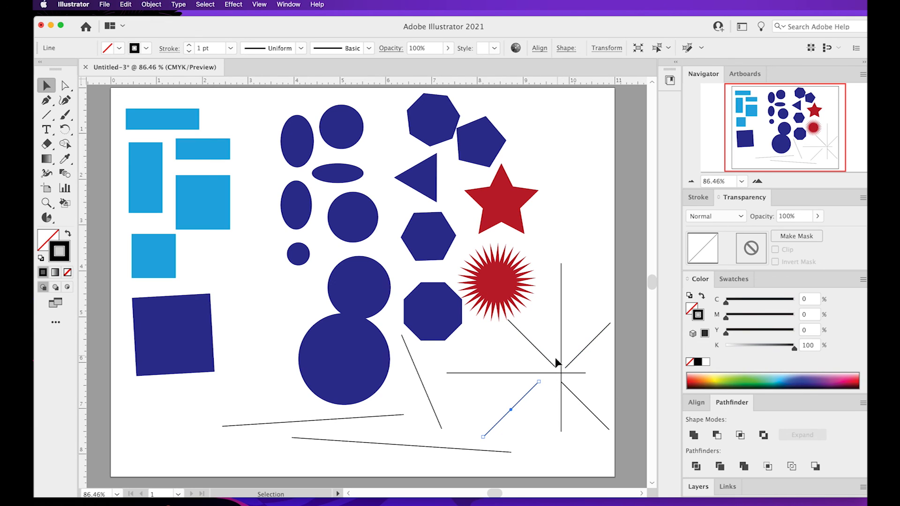
Show the available shape and line drawing tools.
click(49, 117)
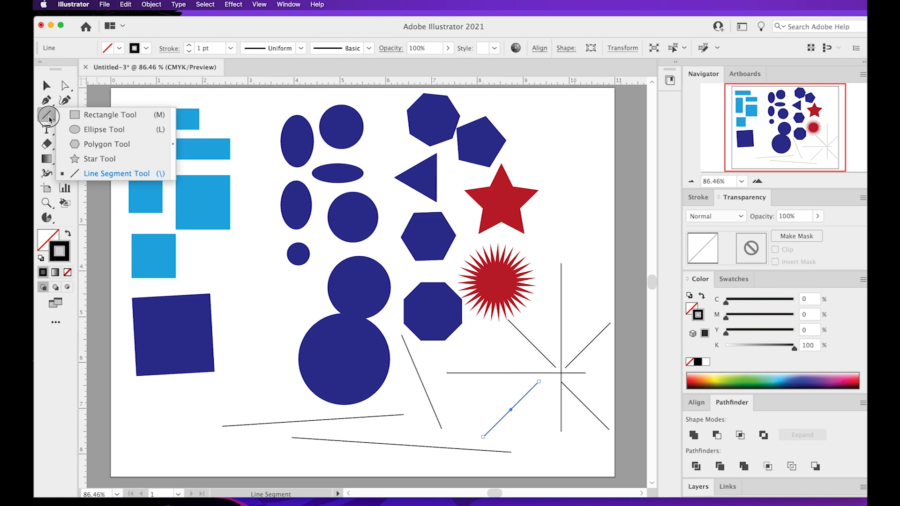